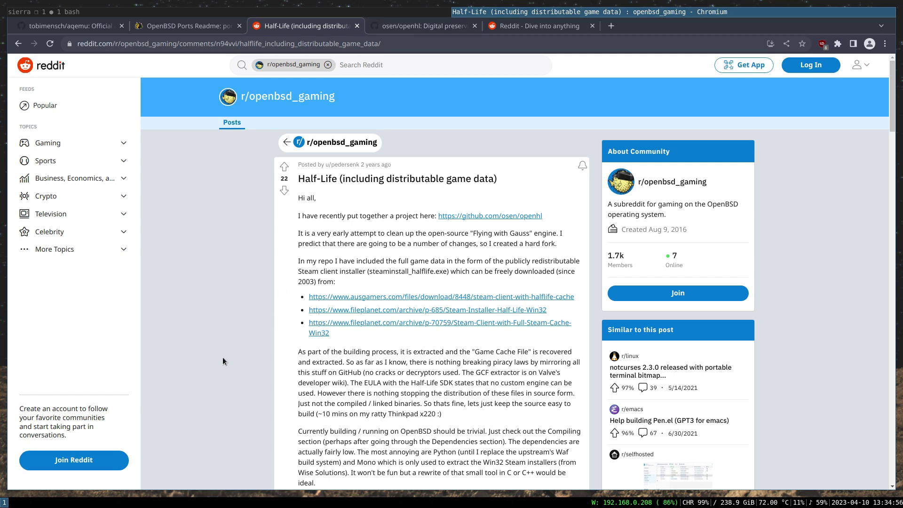
- Back on the Reddit Half-Life post, scroll to the pkg_add, sh build.sh, export/bin/hl commands and Edit note
key("ctrl+Tab")
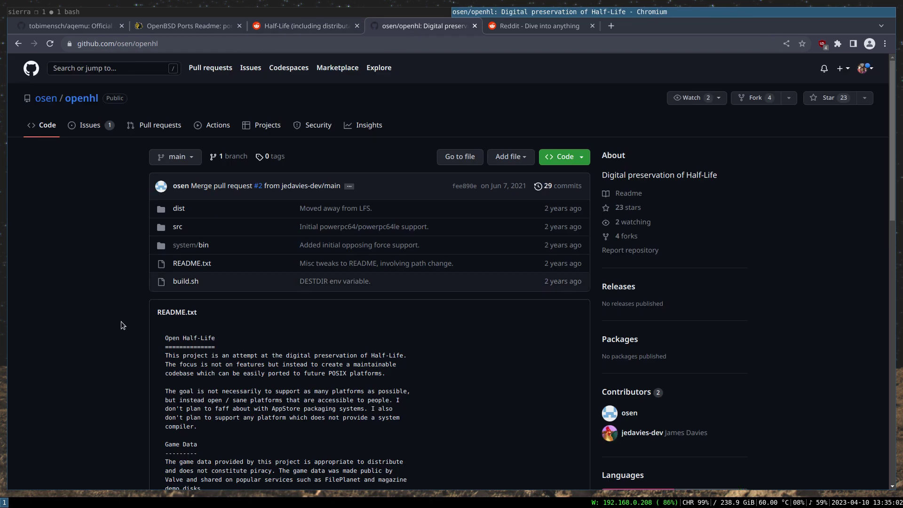
left_click(307, 29)
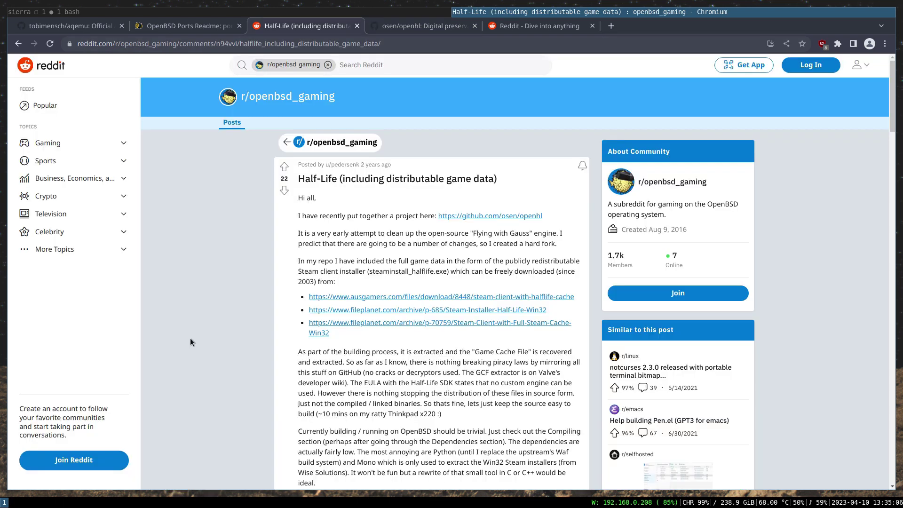
scroll(190, 338, "down", 2)
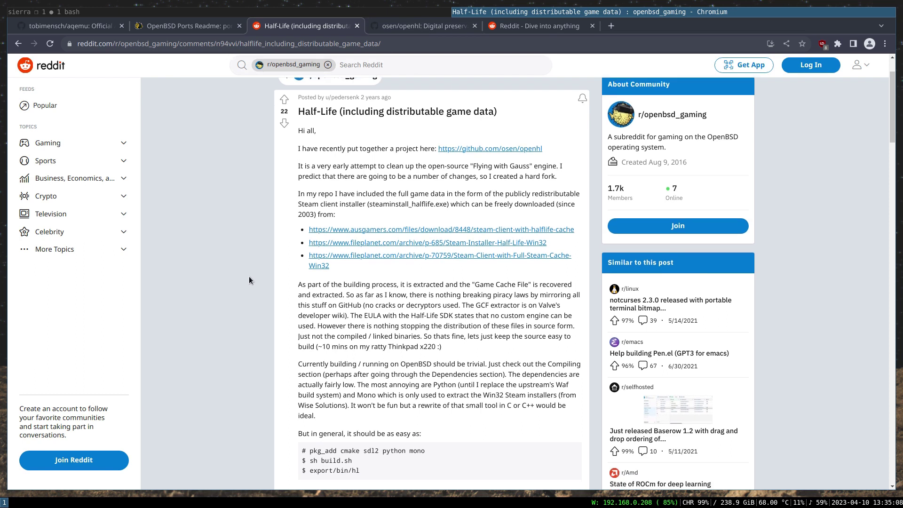
scroll(250, 278, "down", 3)
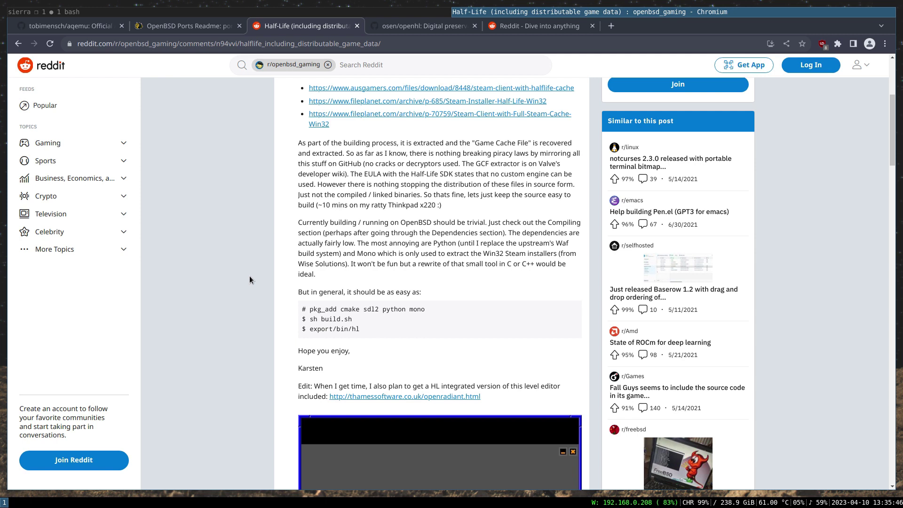
- Switch to the osen/openhl GitHub tab and scroll the README to Compilation / Usage
left_click(414, 25)
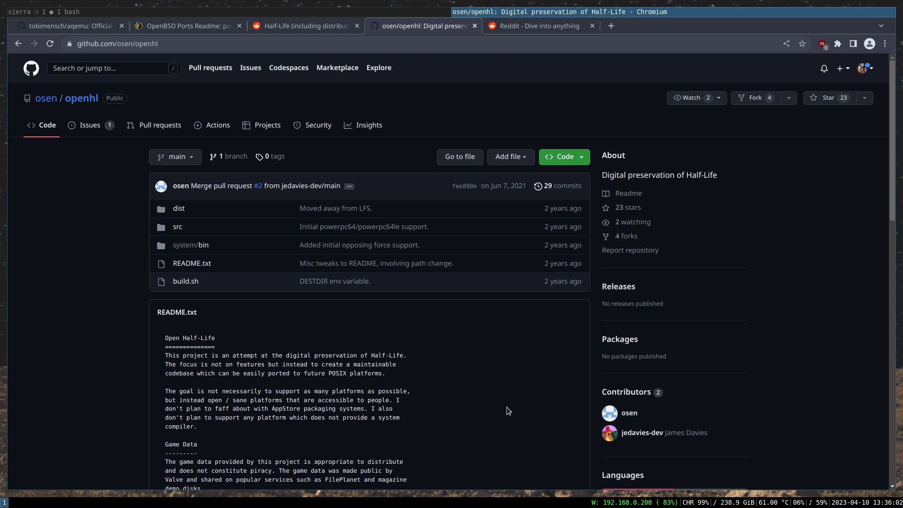
scroll(506, 407, "down", 5)
scroll(416, 311, "down", 10)
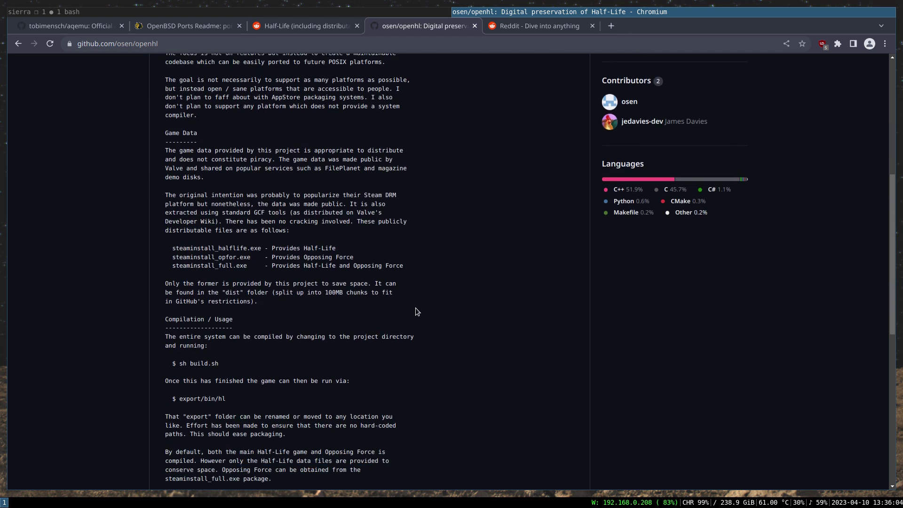
- Return to the Reddit Half-Life post and scroll down to its main-menu screenshot
left_click(322, 22)
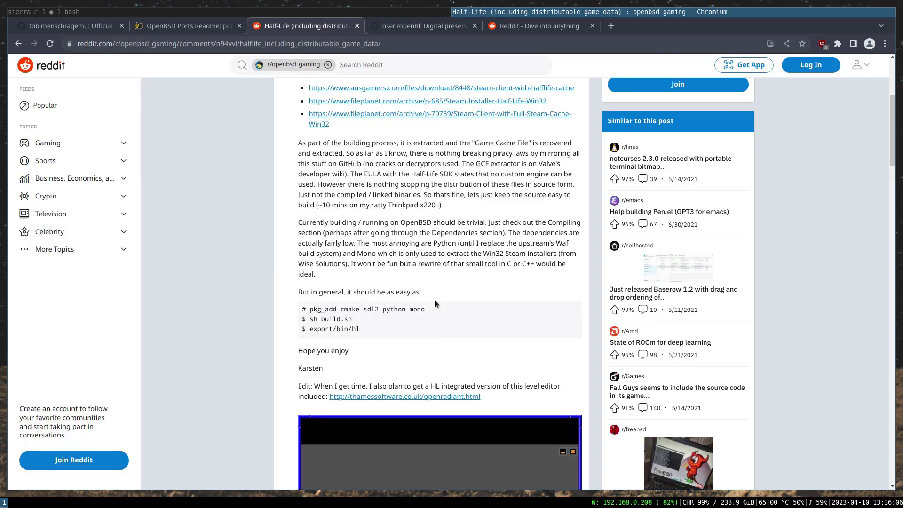
scroll(435, 299, "down", 1)
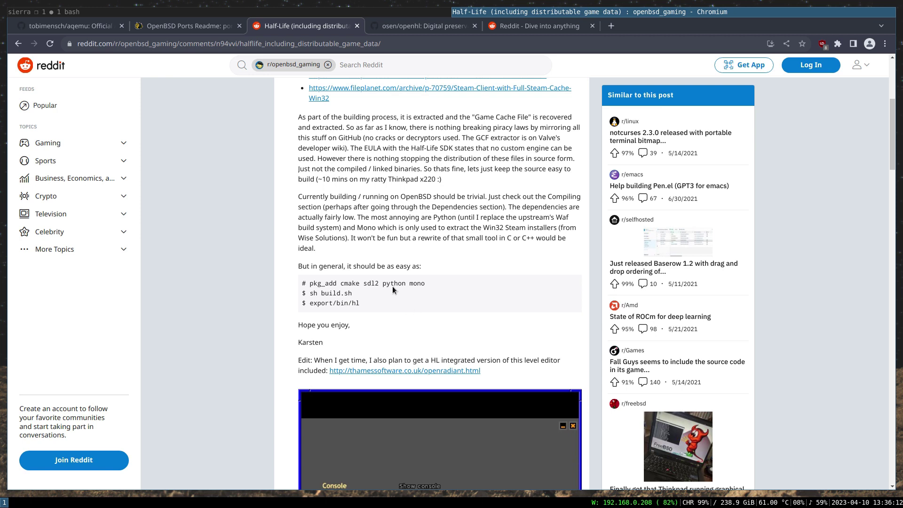
scroll(392, 286, "down", 2)
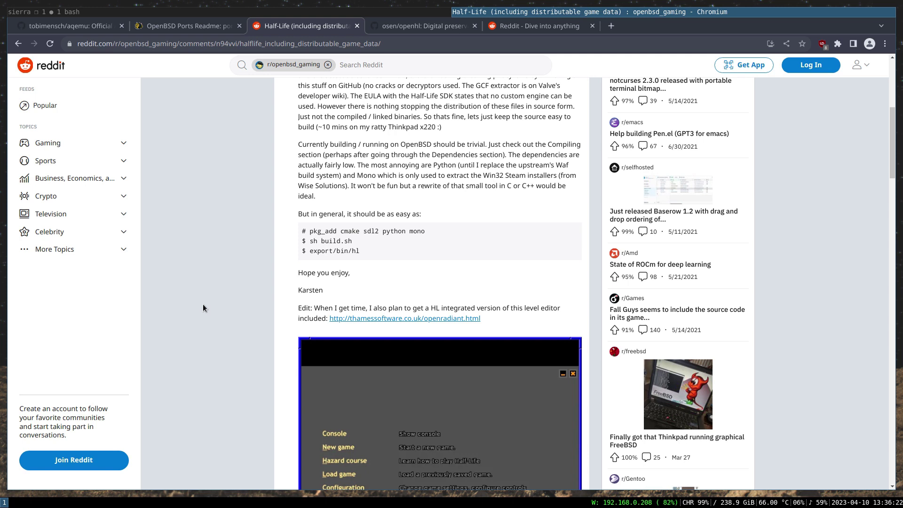
- In the bash terminal, list the current folder and change into export/bin
left_click(274, 11)
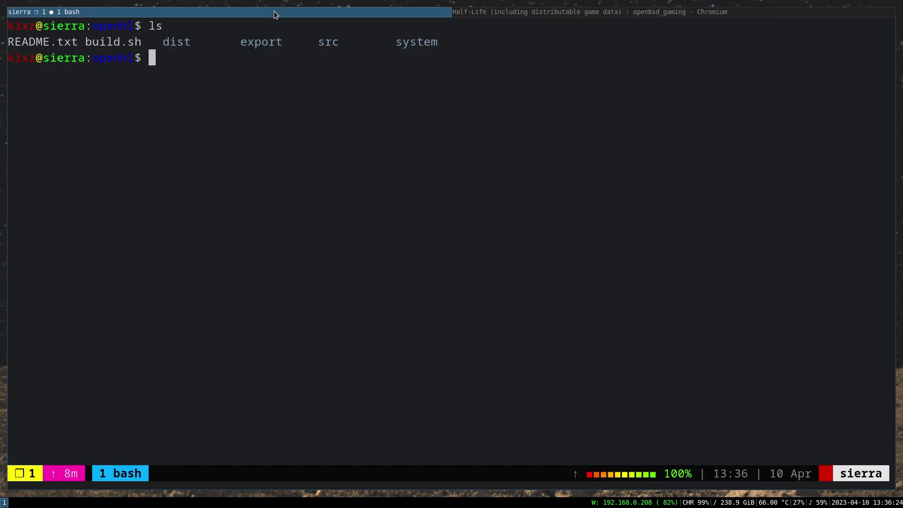
type("ls")
key("Return")
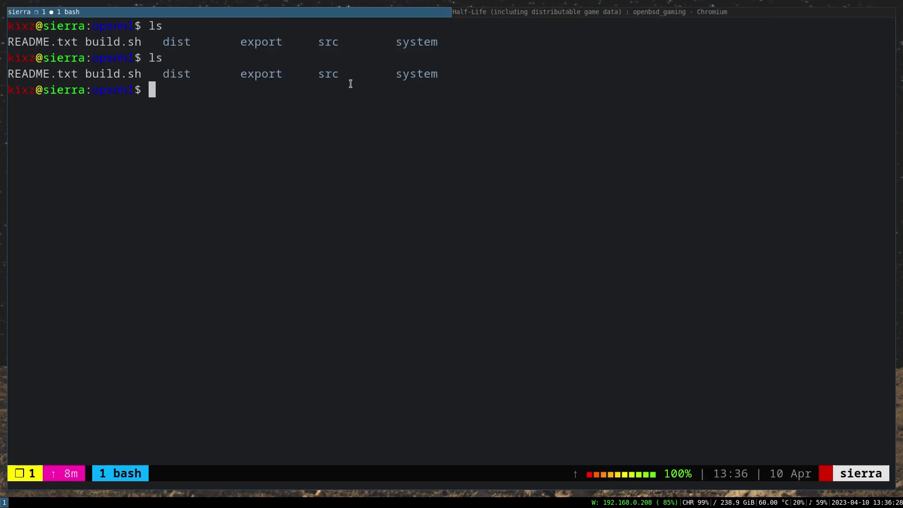
type("cd exp")
key("Tab")
type("b")
key("Tab")
key("Return")
- List export/bin and launch ./hl, bringing up the Half-Life main menu
type("ls")
key("Return")
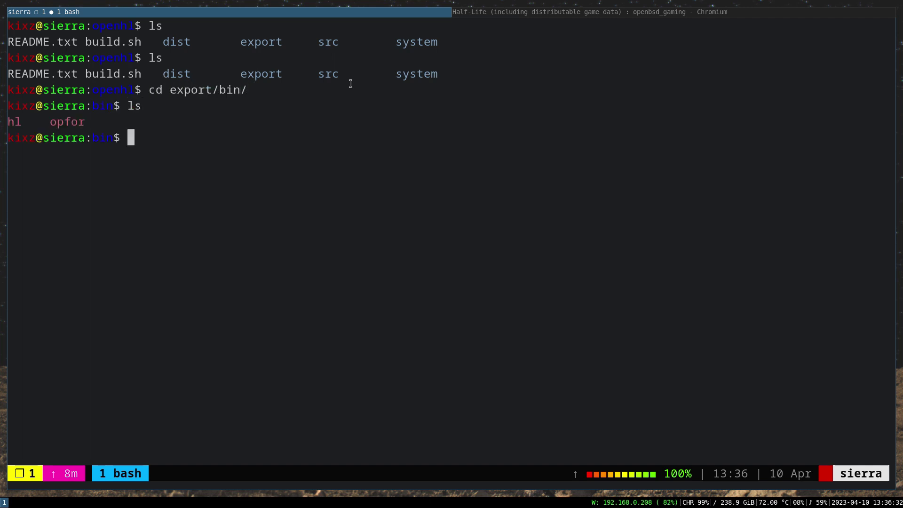
type("./h")
key("Tab")
key("Return")
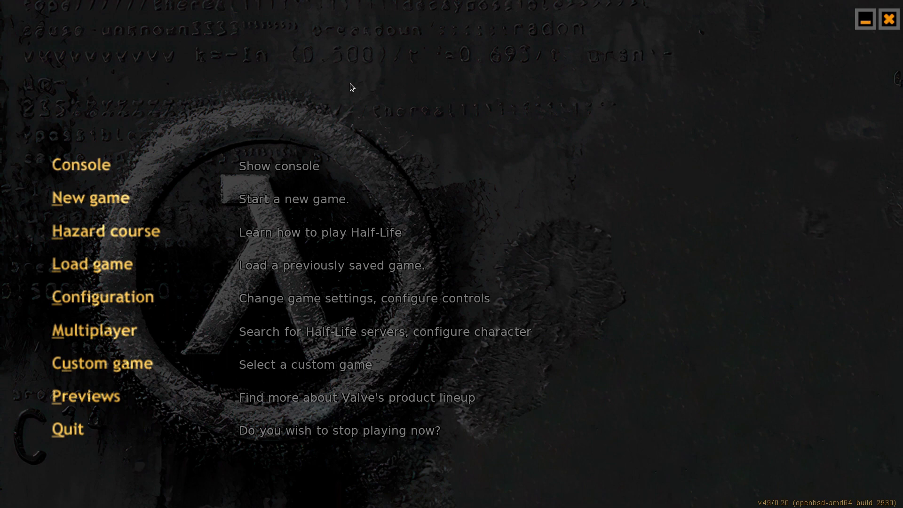
- Start a new game on Easy, ride the opening tram, then pause to the menu, cancelling Quit
left_click(128, 198)
left_click(76, 172)
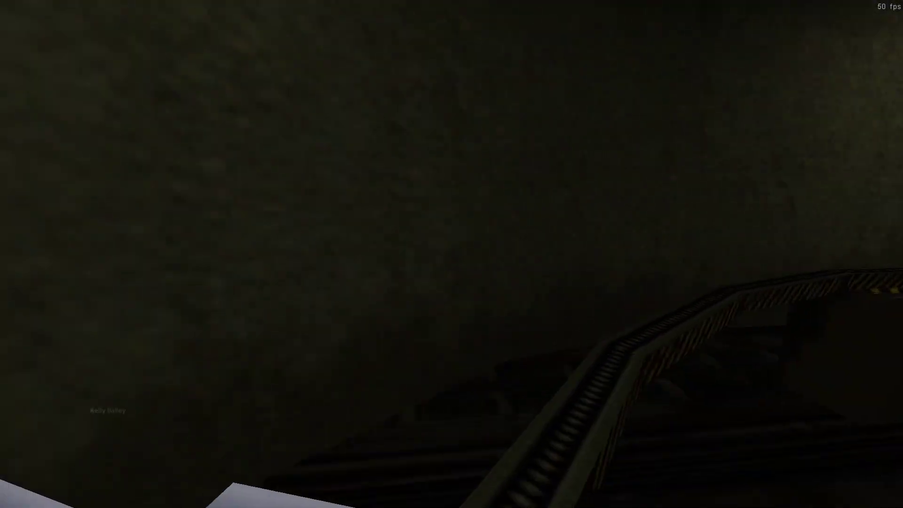
key("Escape")
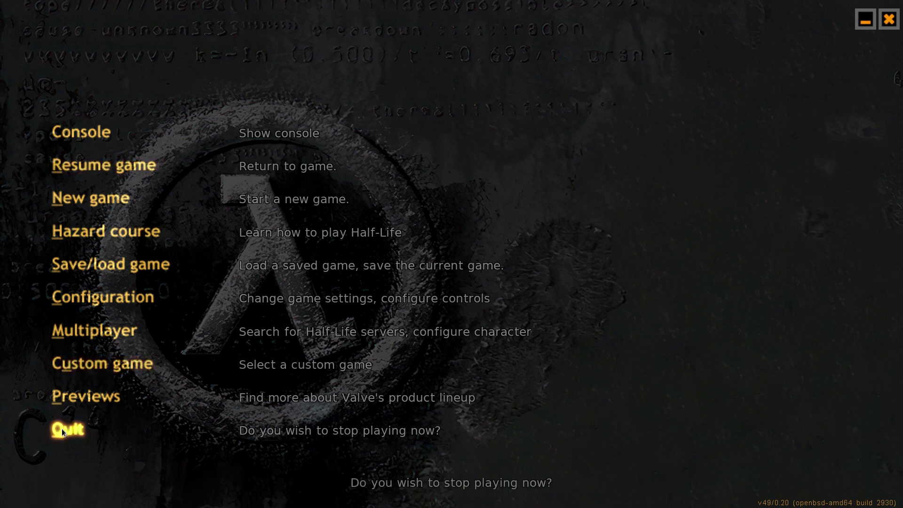
left_click(61, 430)
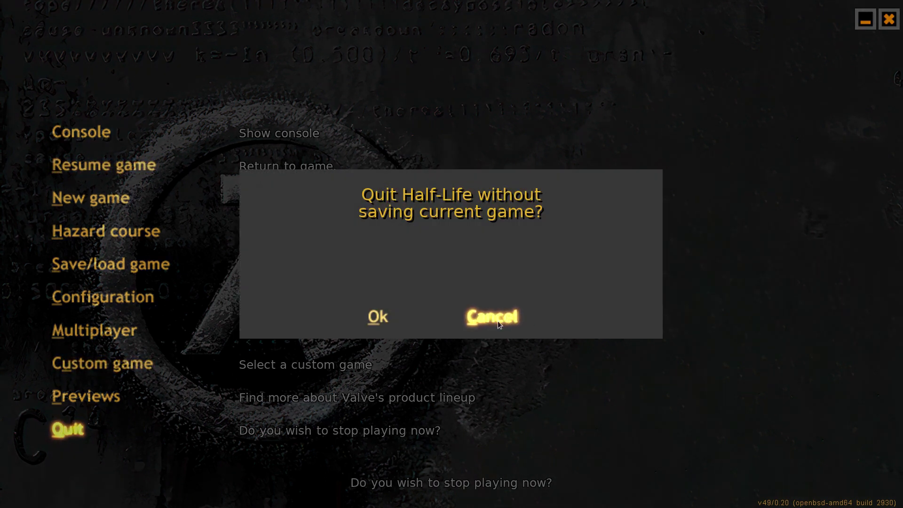
left_click(499, 325)
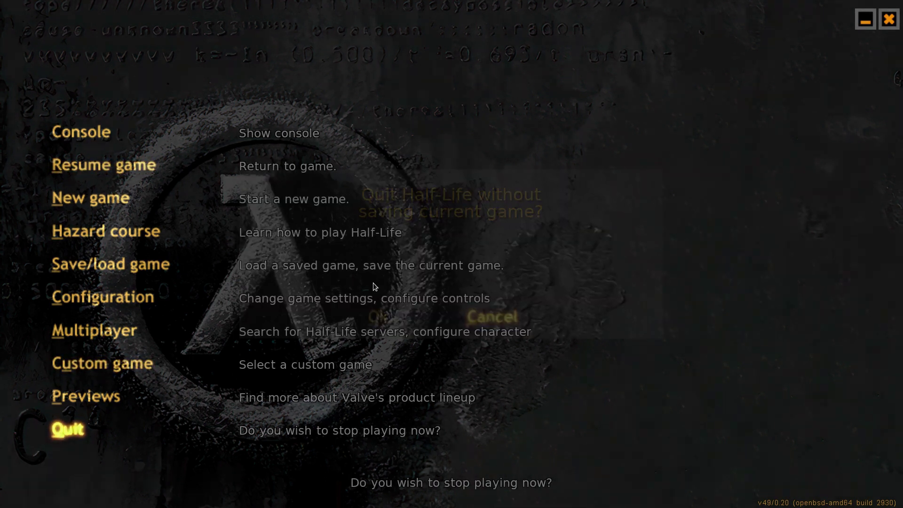
- Browse Multiplayer's Internet games server list, select a server, scroll through it, then close it with Done
left_click(99, 336)
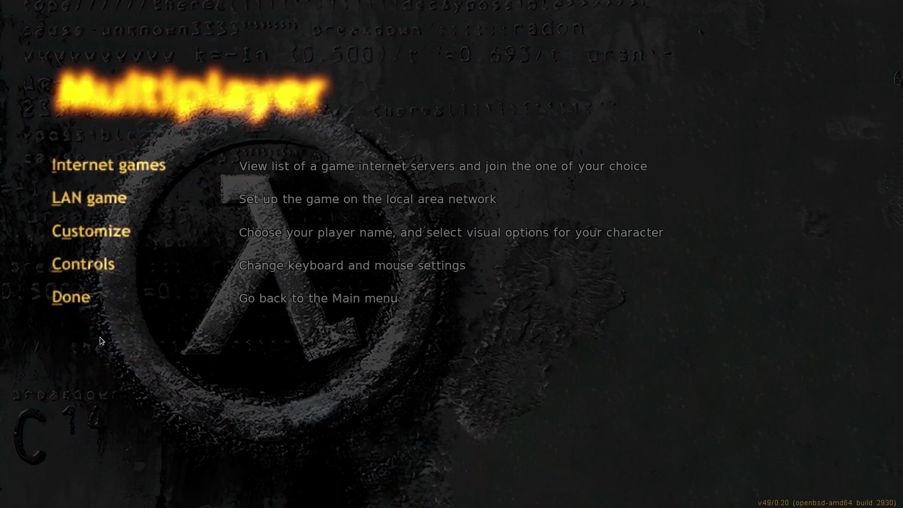
left_click(100, 170)
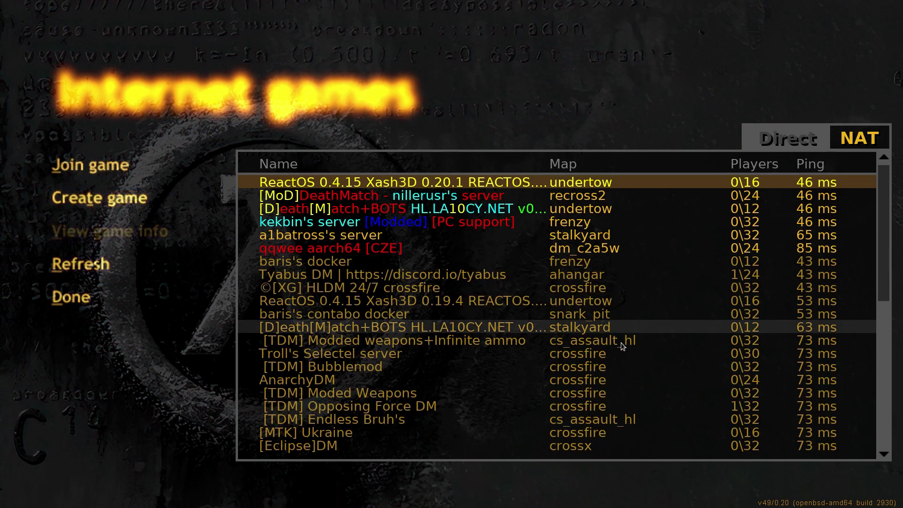
left_click(612, 262)
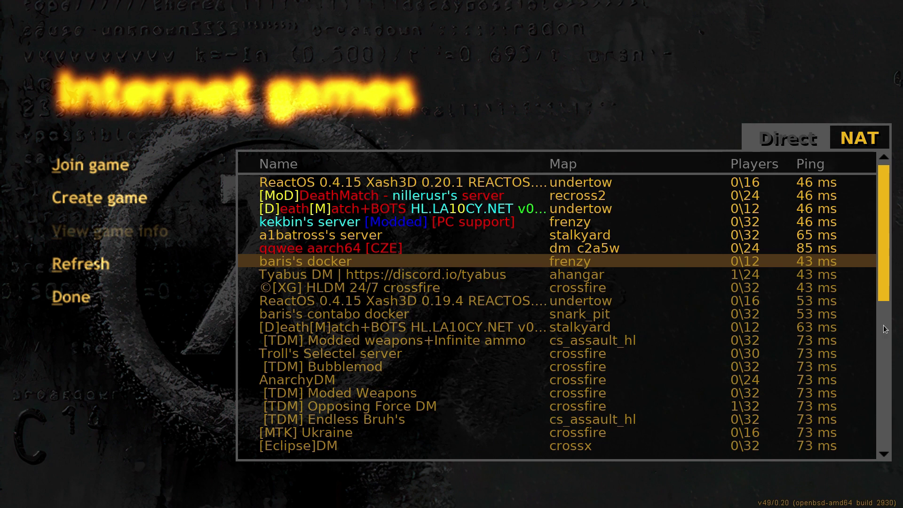
scroll(886, 330, "down", 1)
left_click(885, 156)
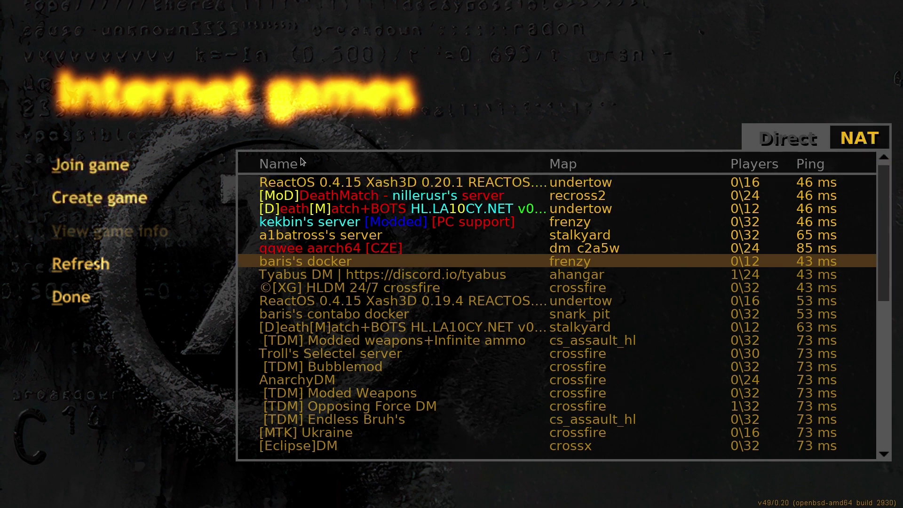
left_click(62, 305)
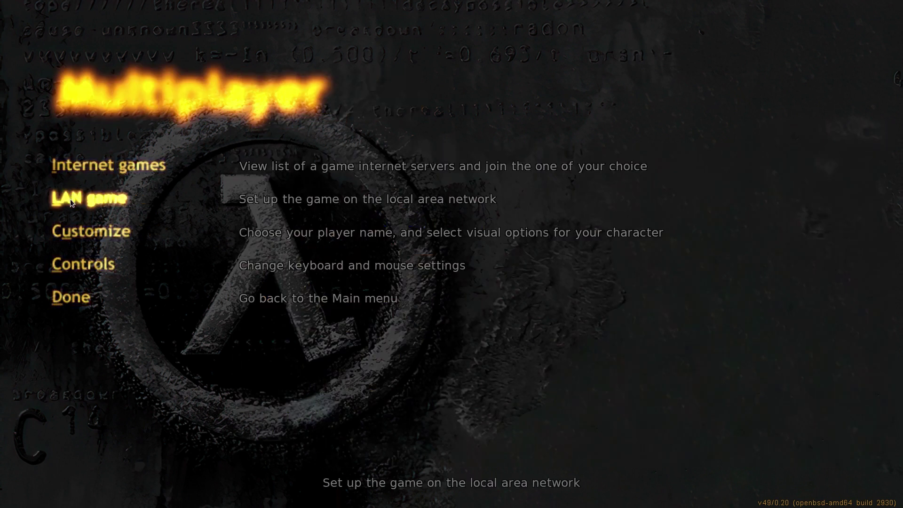
- Go back to the main menu and quit Half-Life, confirming with Ok
left_click(74, 300)
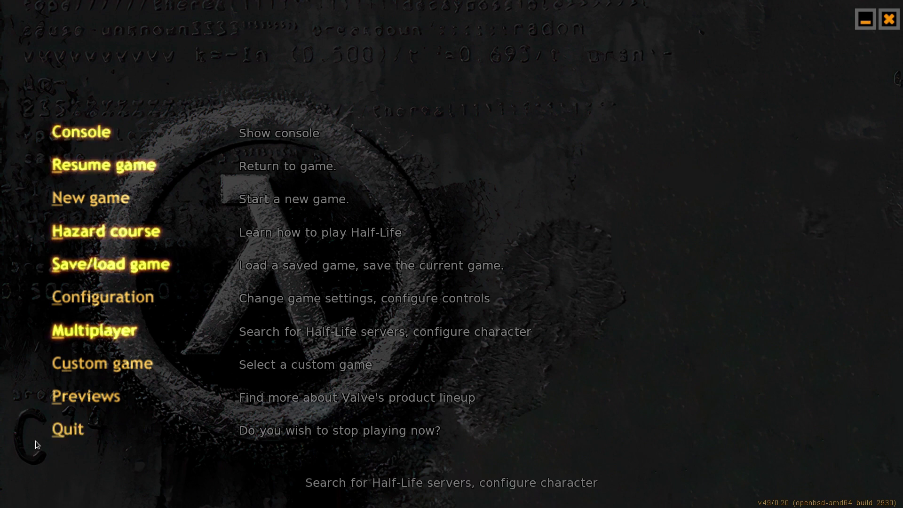
left_click(64, 438)
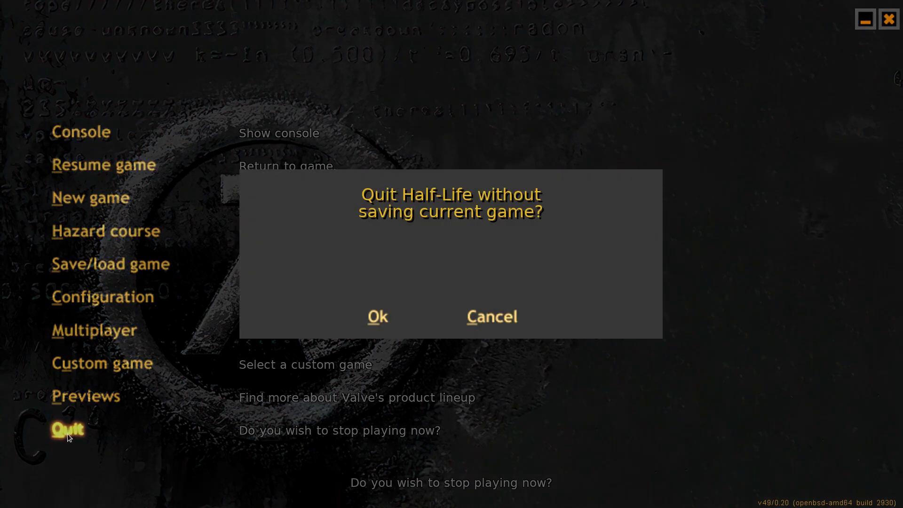
left_click(367, 320)
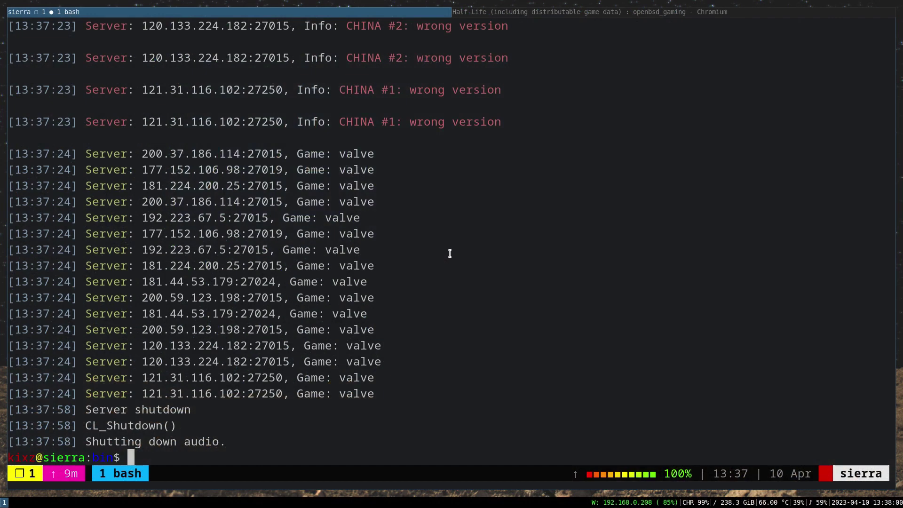
- Bring Chromium back in front of the terminal and switch to the osen/openhl GitHub tab
key("super+Right")
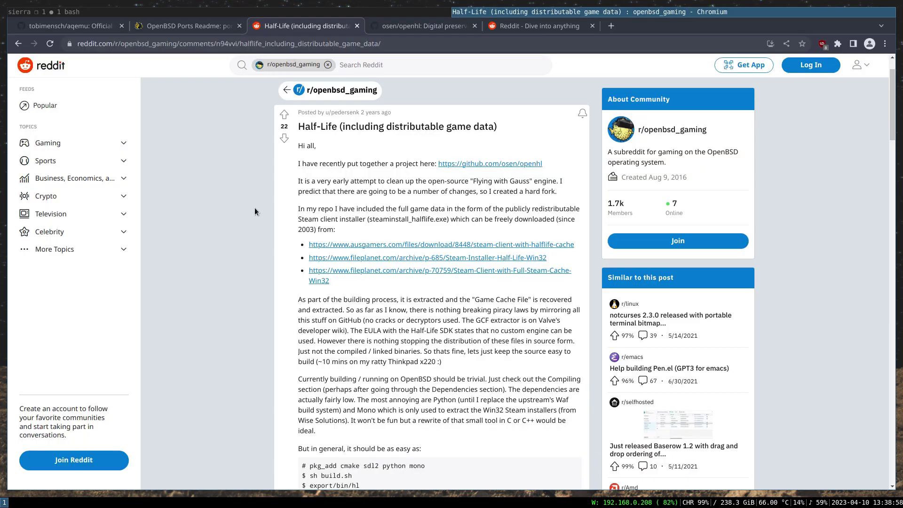
left_click(418, 28)
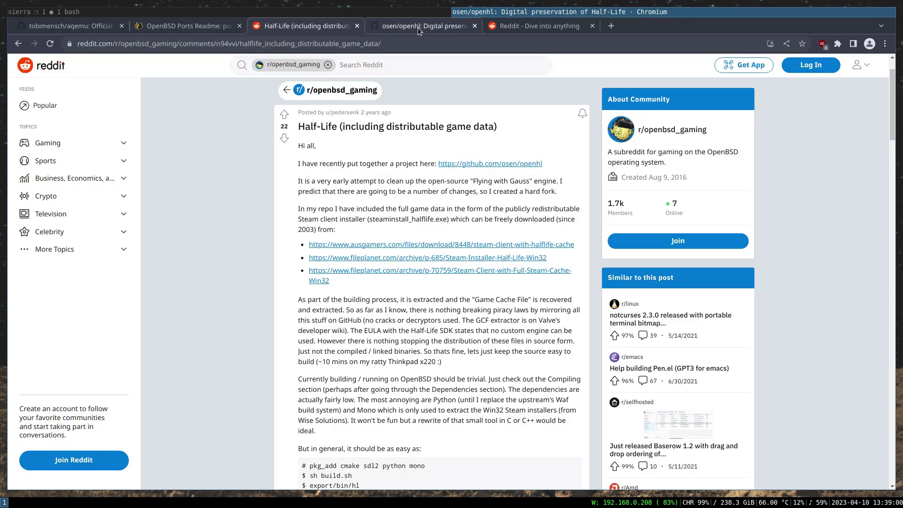